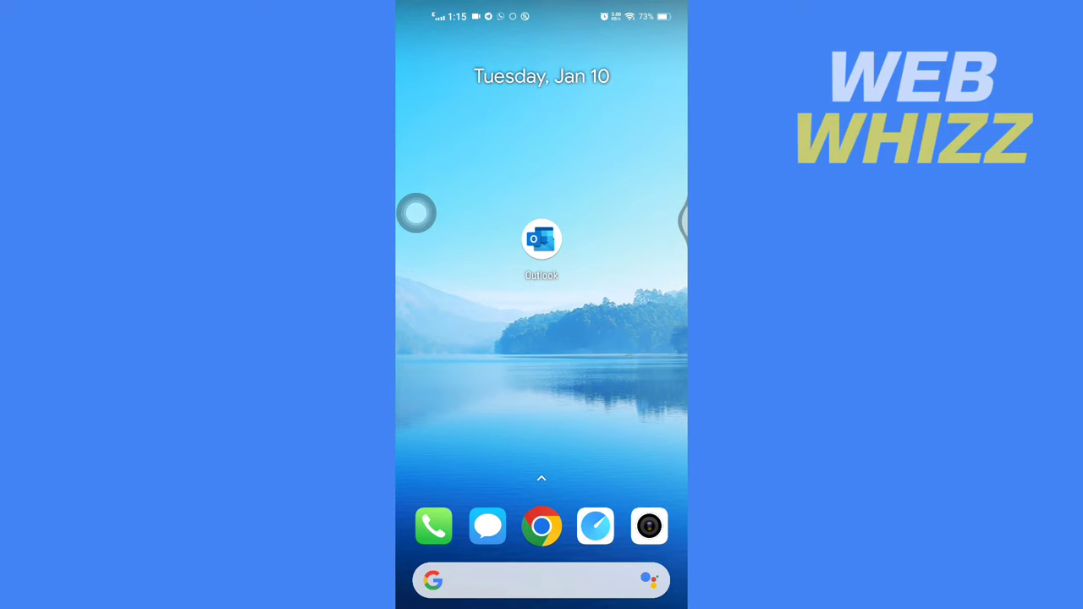
- Launch Outlook and open the account's folder drawer from the avatar
click(542, 239)
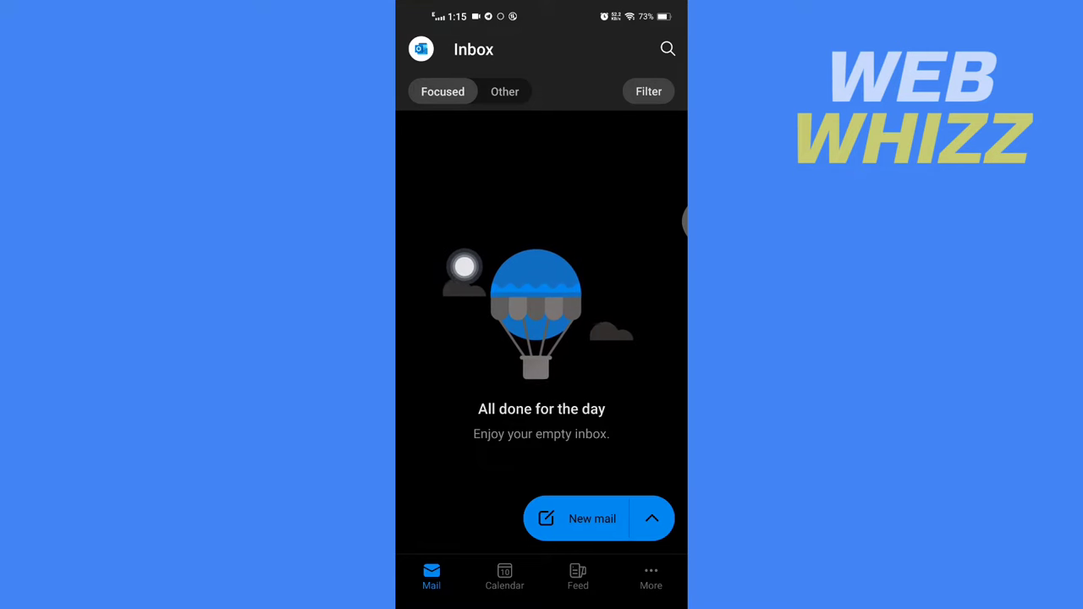
click(418, 50)
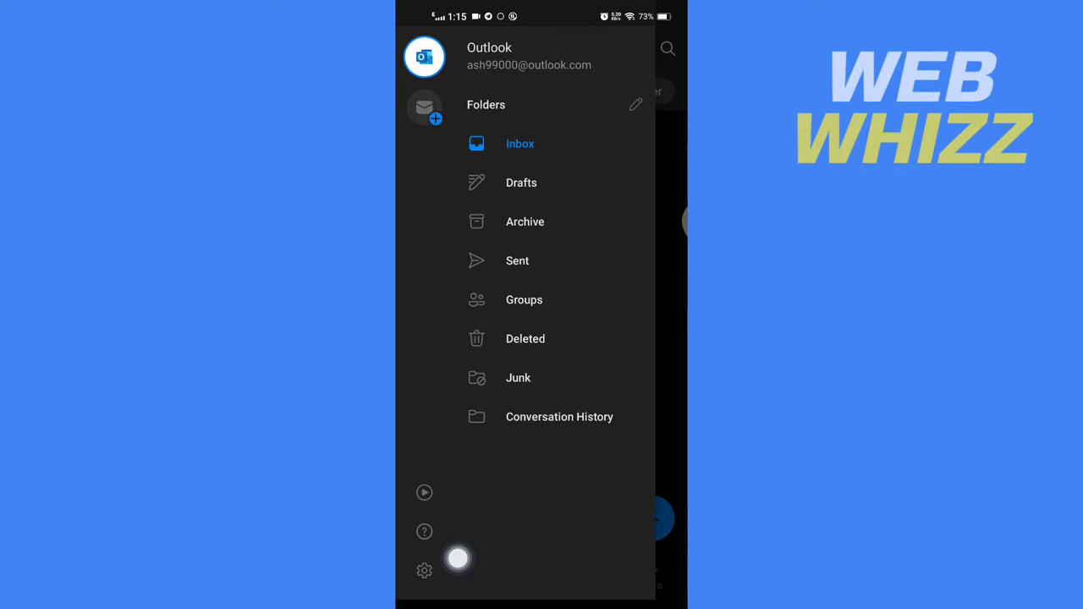
- Go to Settings and open the outlook.com mail account's settings
key(Escape)
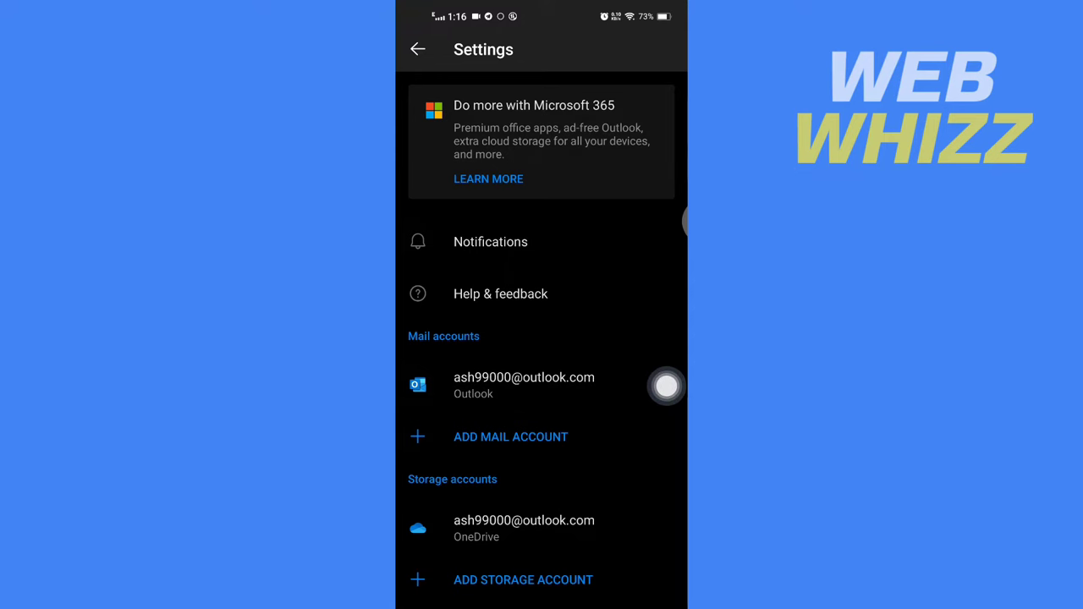
click(664, 385)
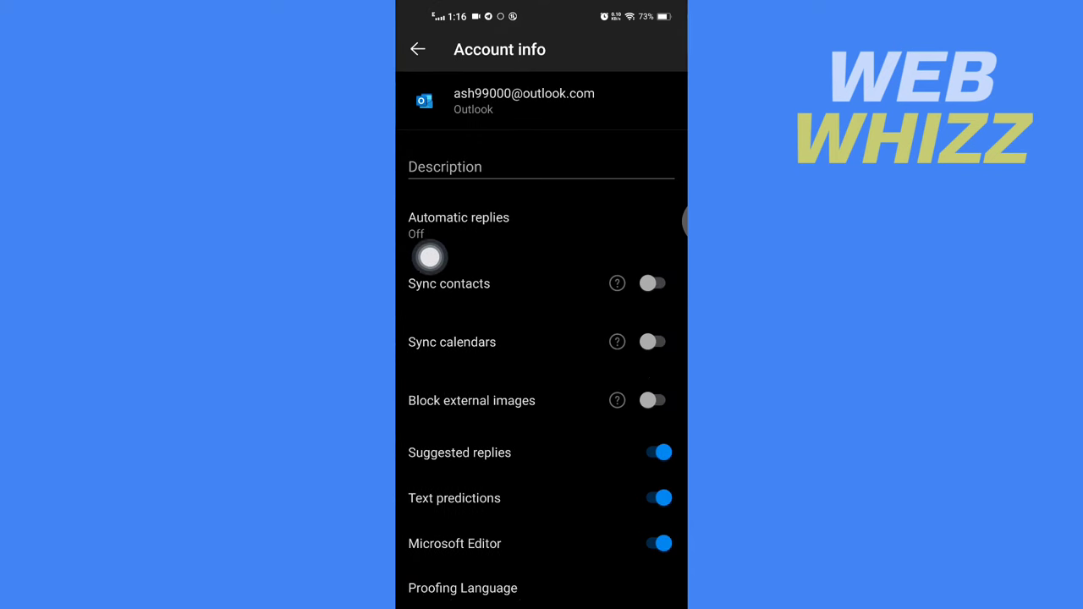
- Switch automatic replies on with the reply-to-everyone message 'Out of office'
click(665, 239)
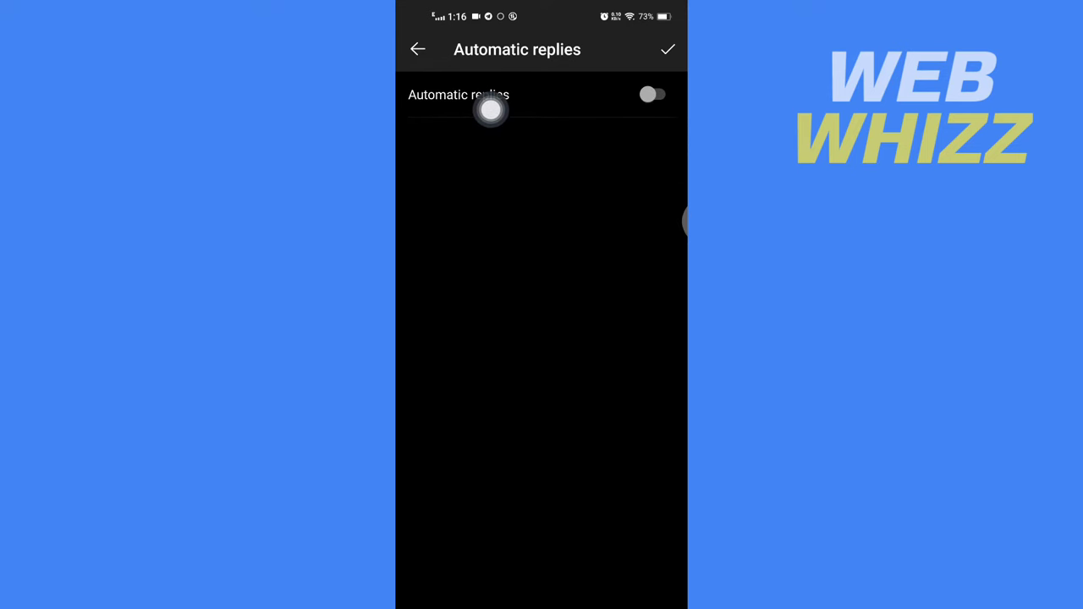
click(651, 95)
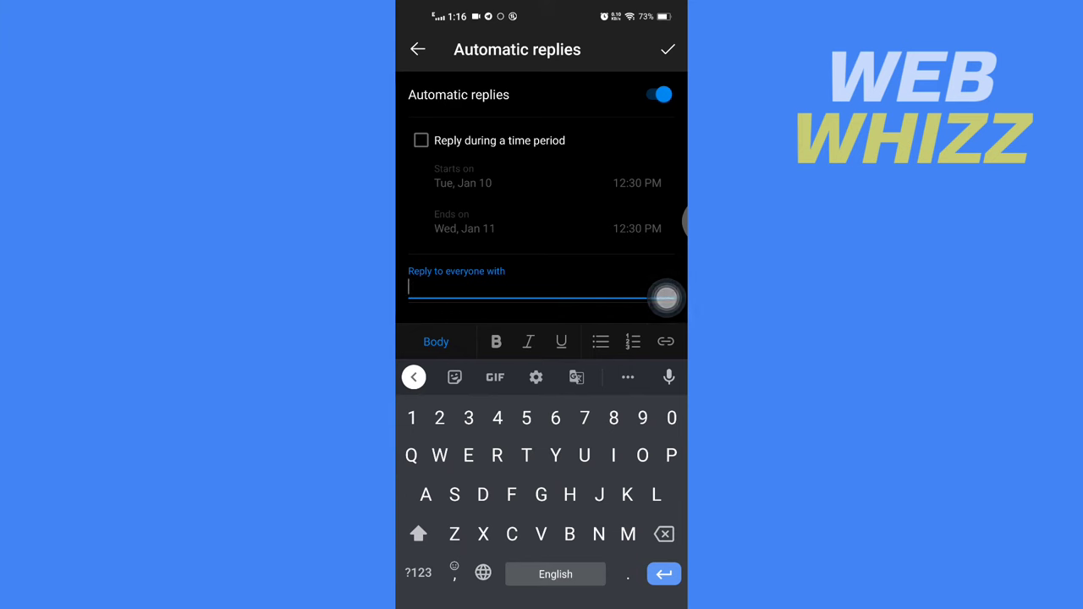
text(Out of)
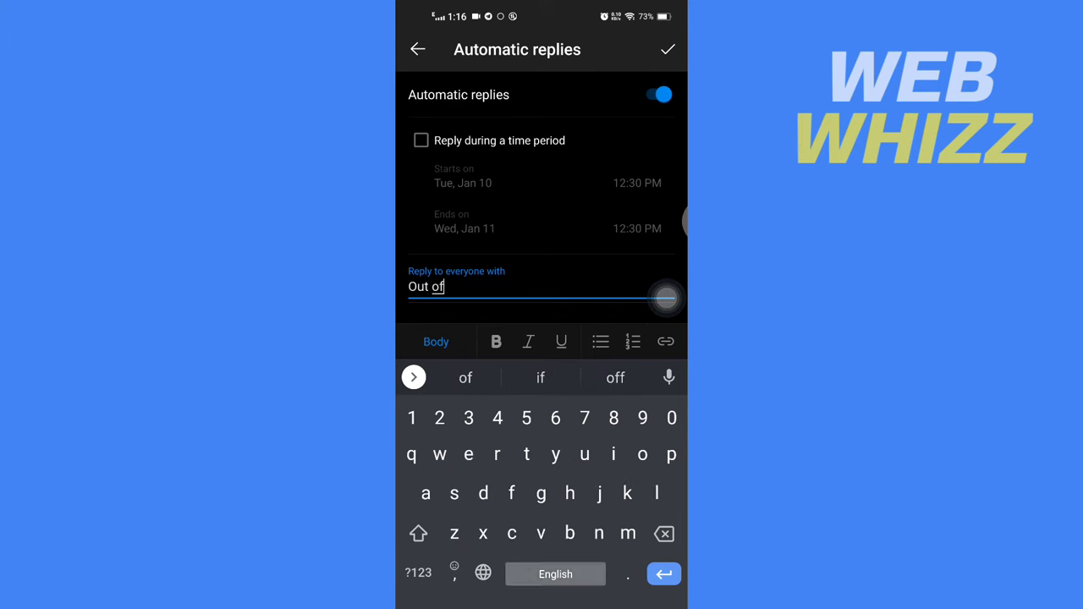
text( off)
click(540, 377)
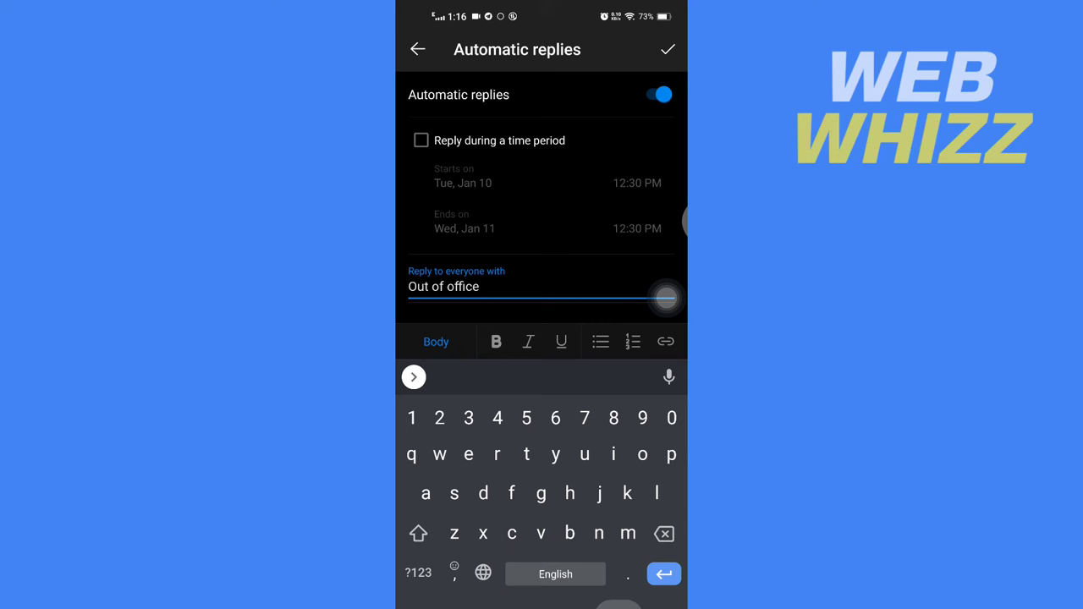
key(Escape)
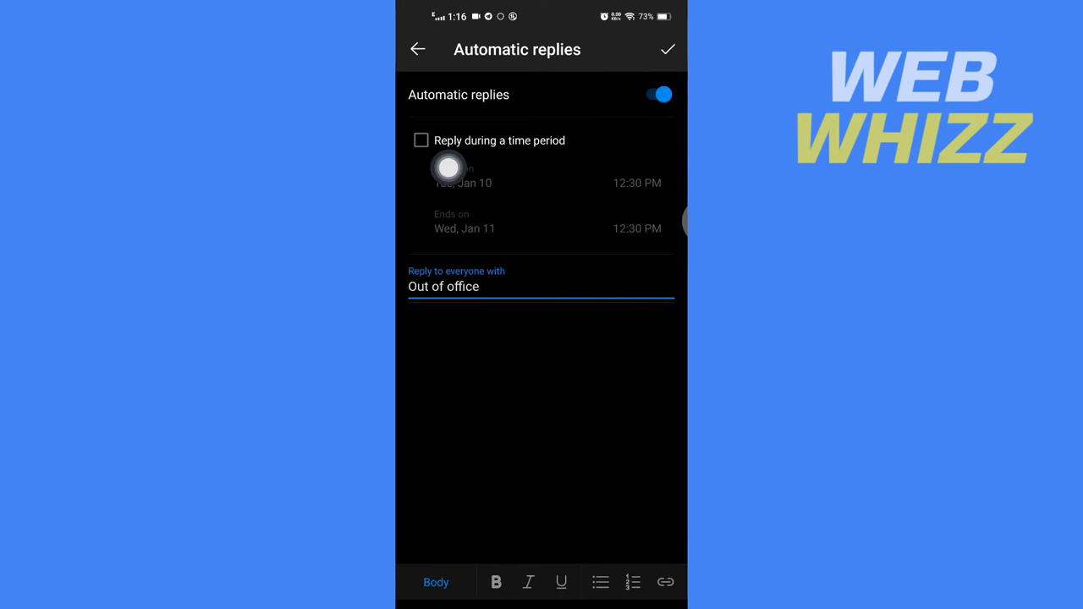
- Leave 'Reply during a time period' unchecked and save the automatic replies
click(421, 140)
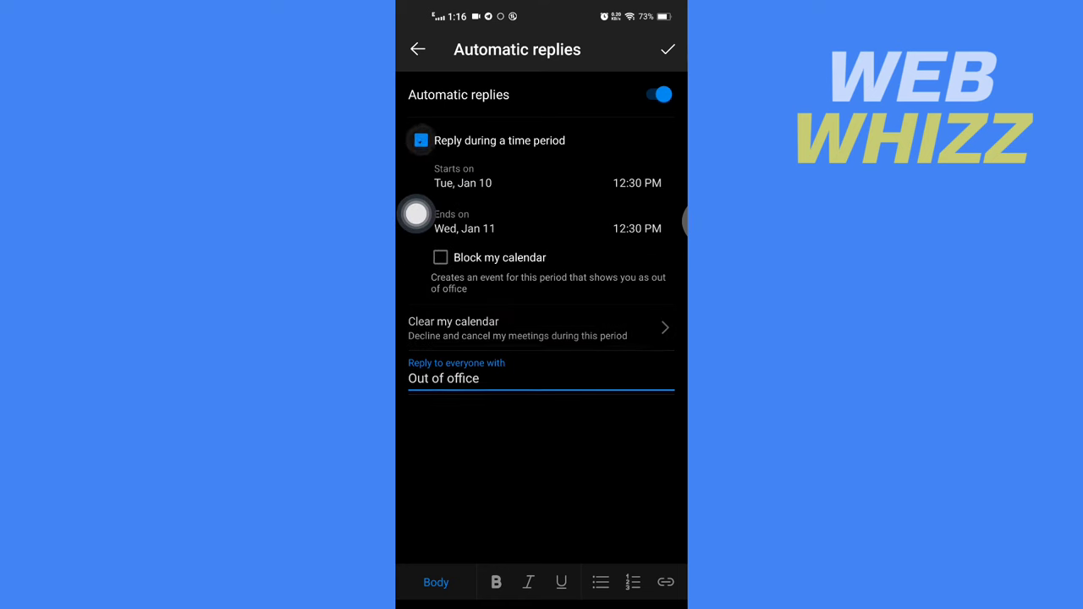
click(421, 140)
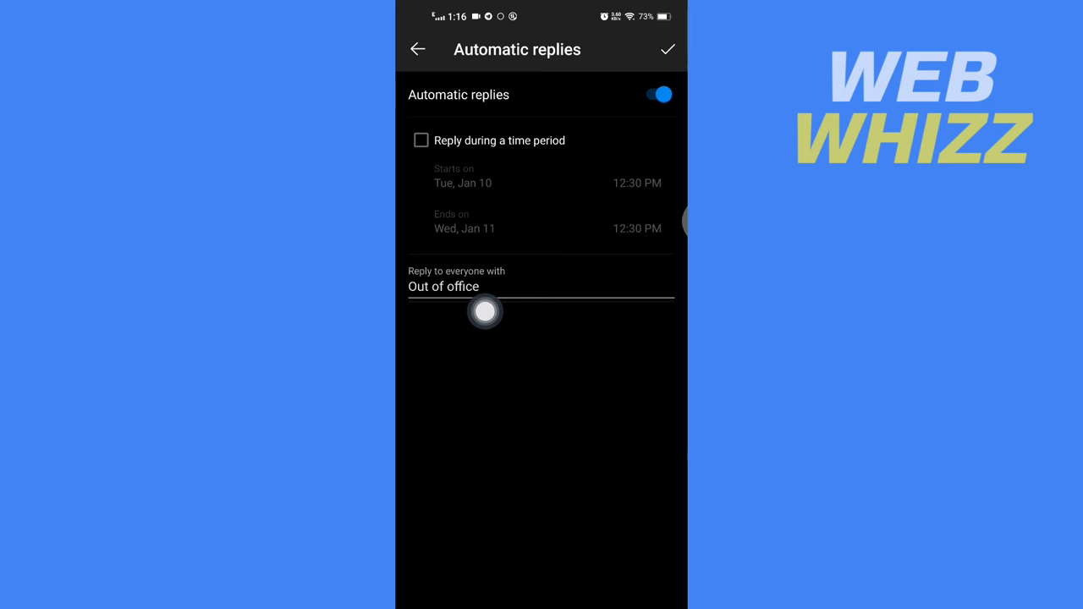
click(667, 49)
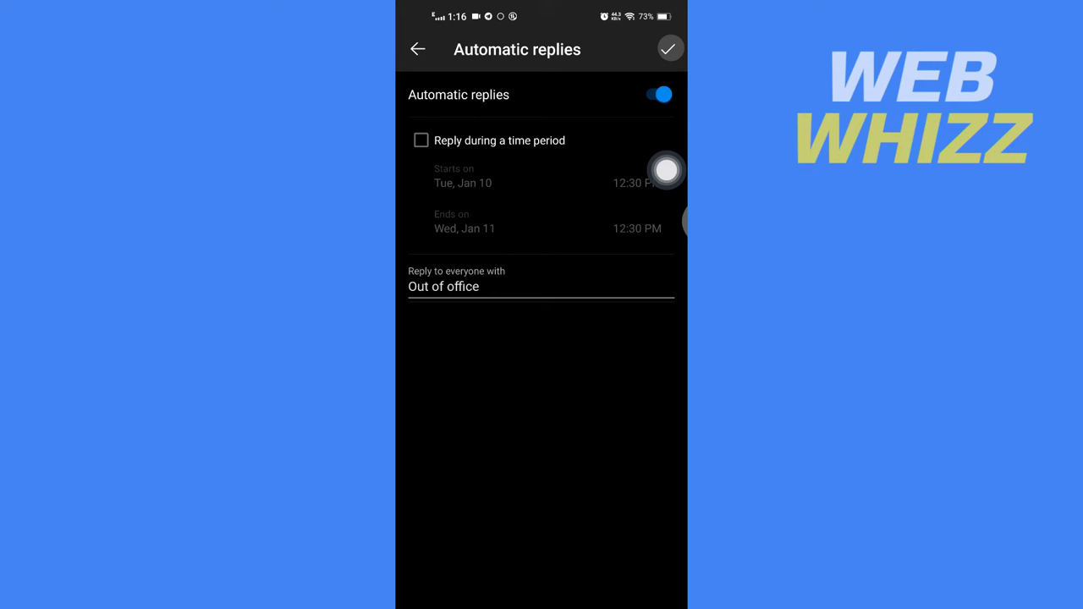